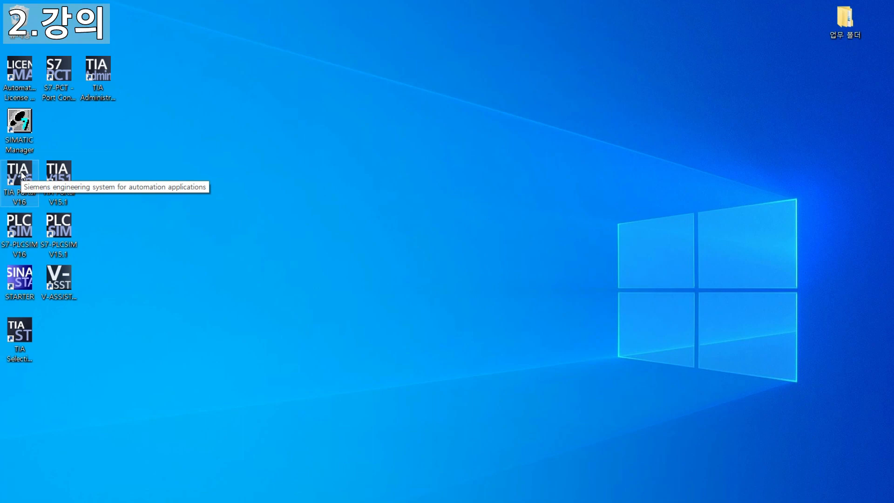
- Launch V-ASSISTANT and connect over Ethernet to the SINAMICS V90 PN drive at 192.168.0.2 for device commissioning
right_click(349, 261)
left_click(311, 257)
double_click(78, 284)
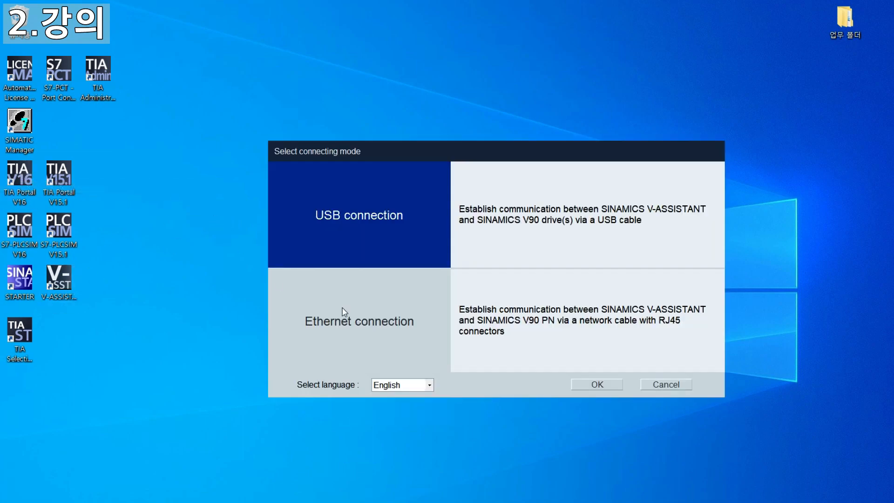
left_click(355, 314)
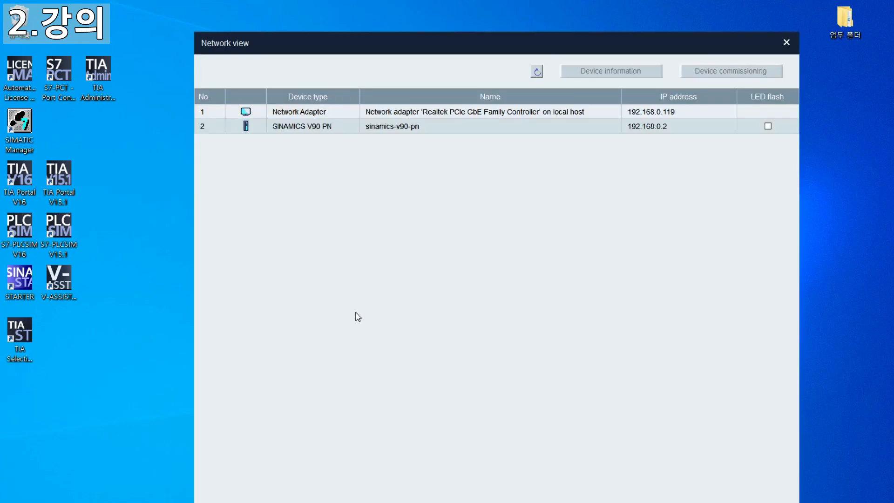
left_click(396, 128)
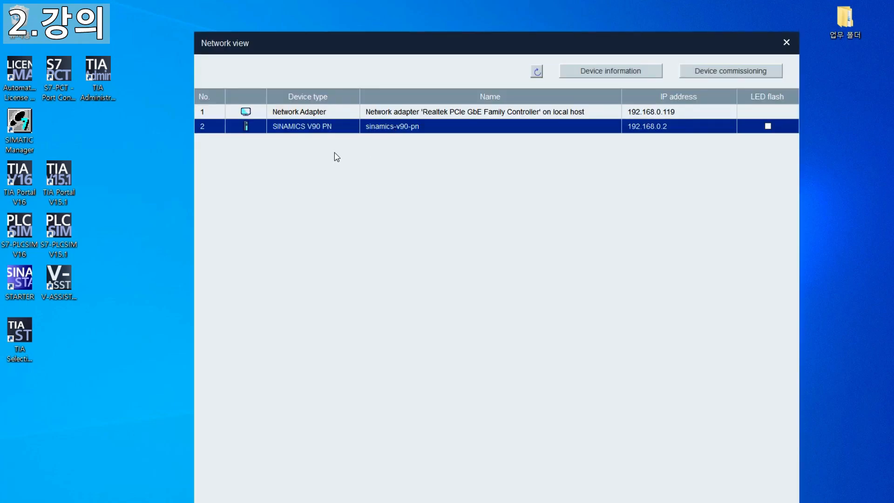
left_click(725, 73)
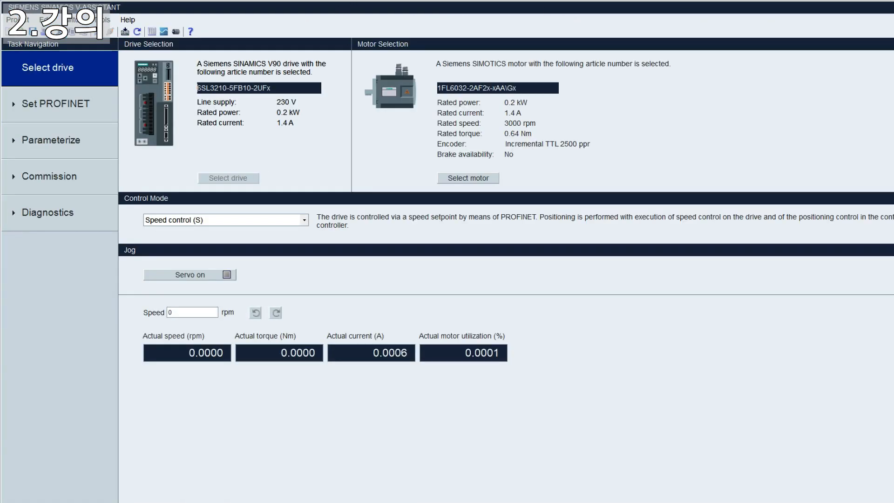
- Restore the V-ASSISTANT window, move it to the screen corner and enlarge it to fill the visible desktop
left_click(893, 7)
left_click_drag(489, 103, 344, 10)
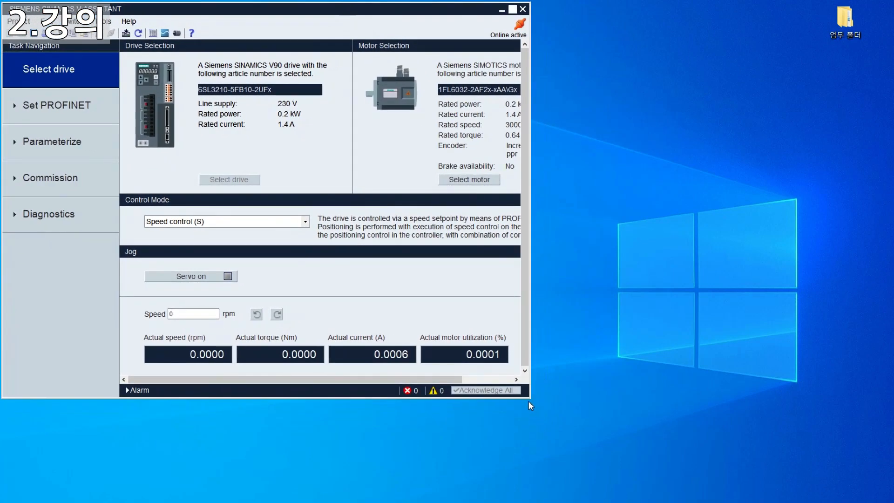
left_click_drag(528, 399, 891, 502)
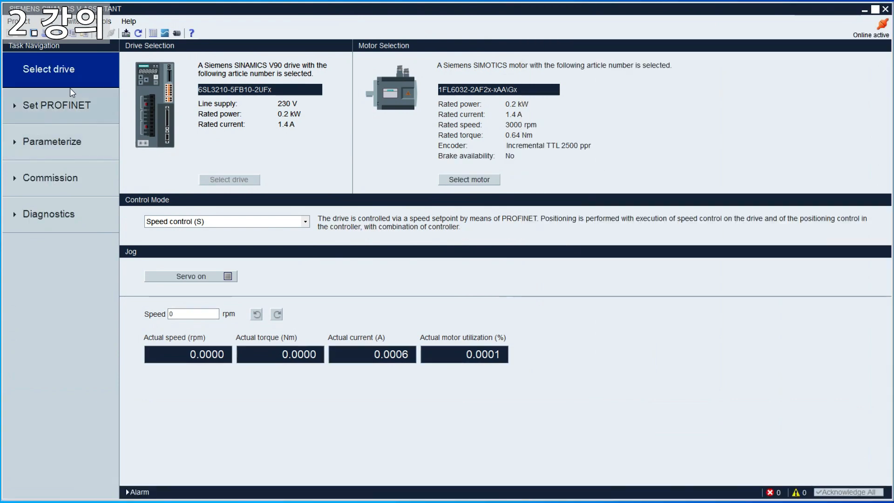
- Open the trace configuration for the drive's signal tracing diagnostics and shift the dialog to a clear spot
left_click(73, 217)
left_click(44, 257)
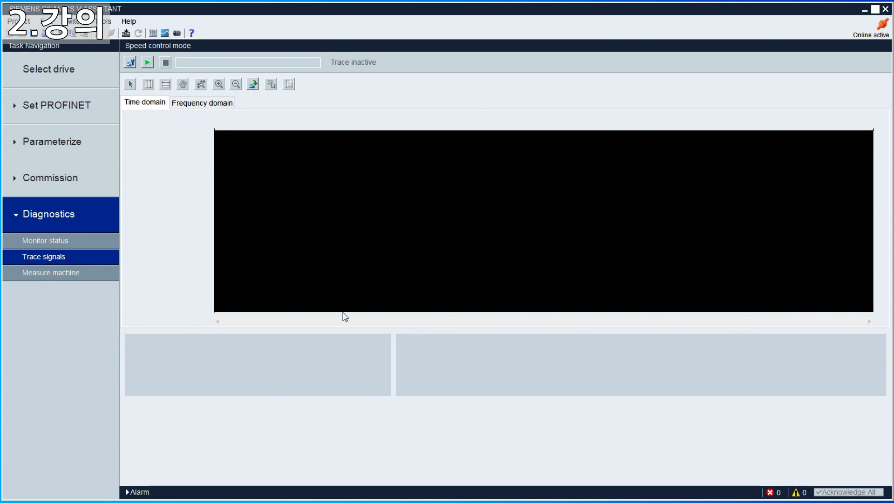
left_click(130, 66)
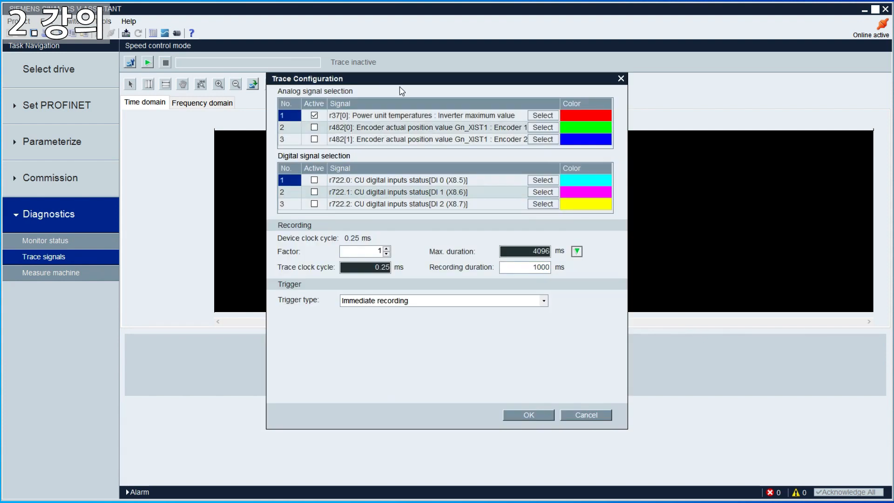
left_click_drag(405, 83, 433, 92)
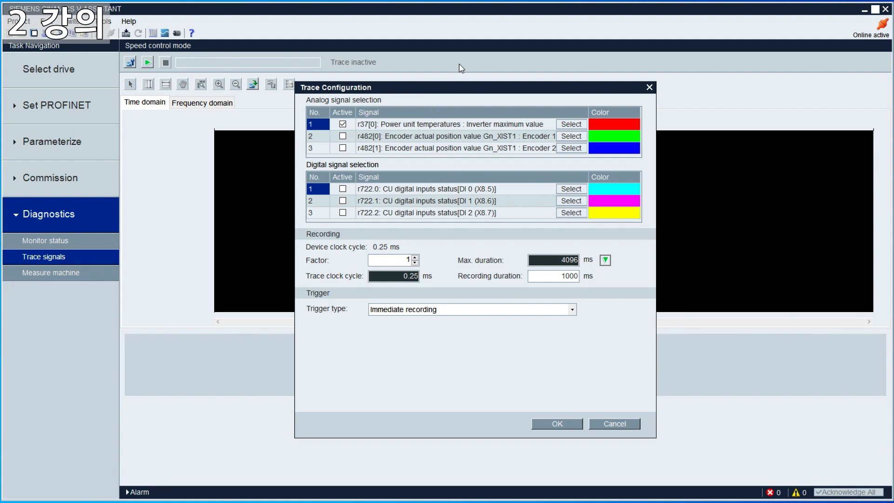
- Look over the three analog and three digital signal rows in the trace configuration
left_click(421, 126)
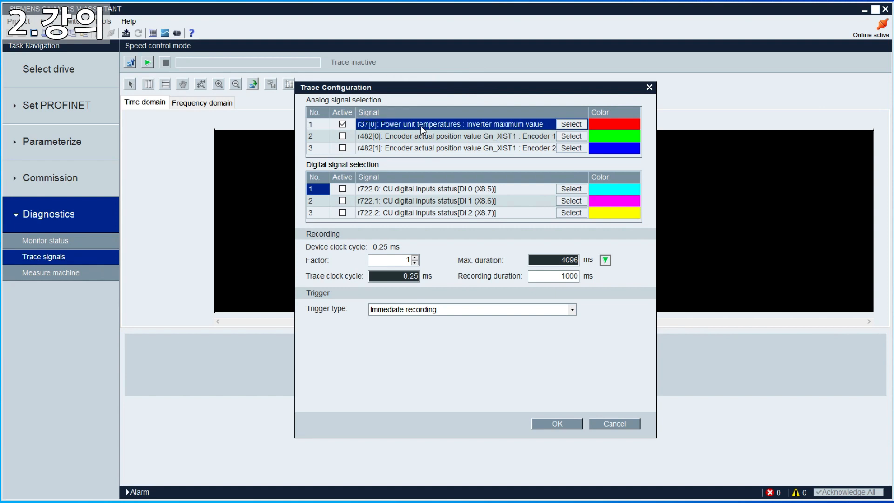
left_click(460, 137)
left_click(458, 148)
left_click(453, 202)
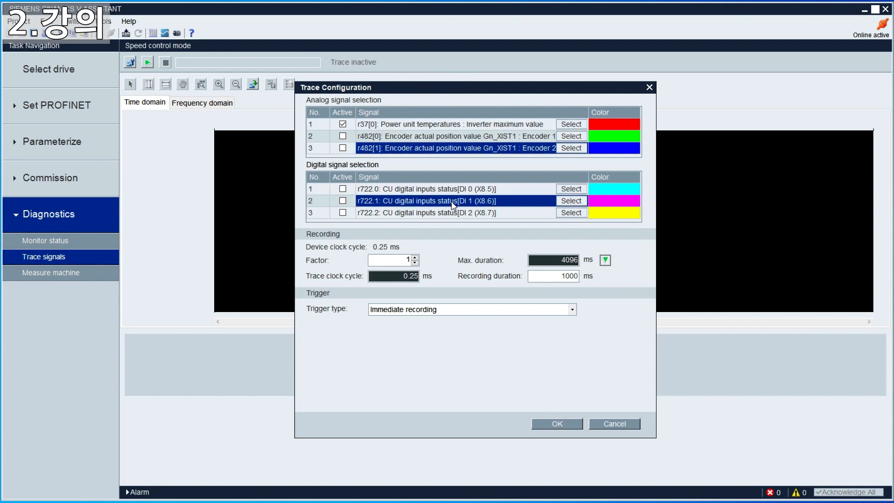
left_click(450, 213)
left_click(453, 192)
left_click(454, 197)
left_click(450, 213)
left_click(444, 202)
left_click(422, 214)
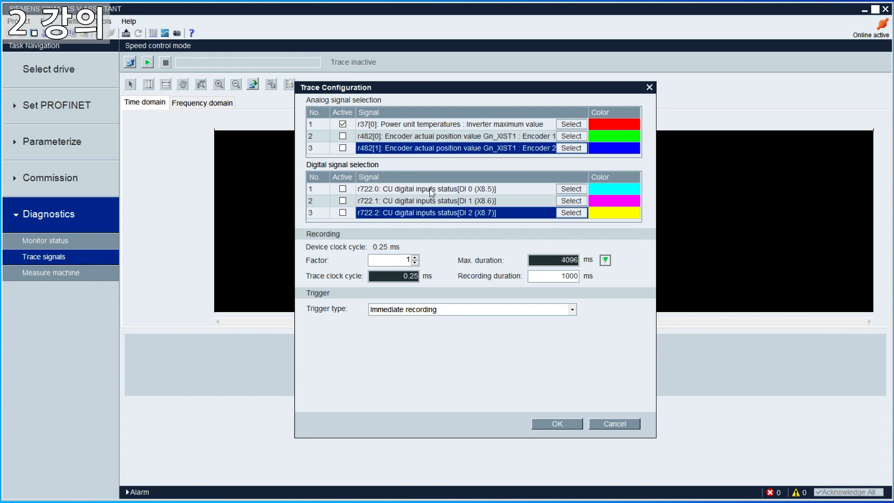
left_click(431, 191)
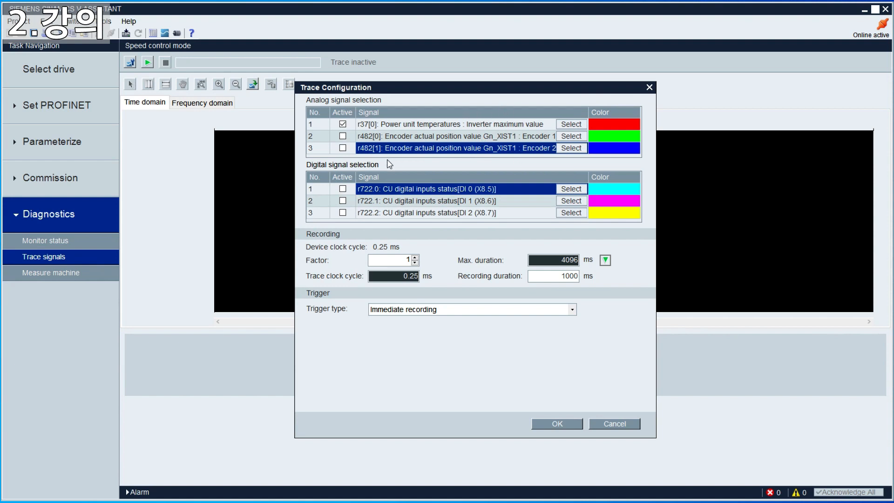
left_click(389, 202)
left_click(409, 213)
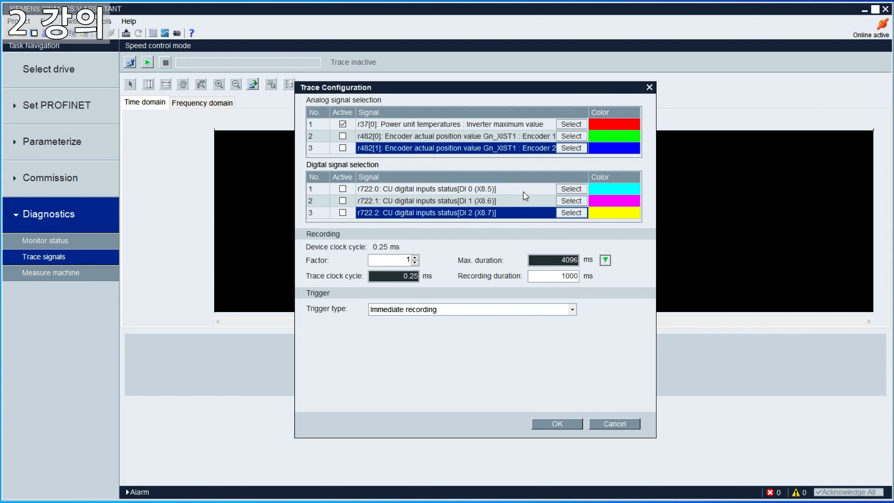
- Browse the list of trace signals available for a digital channel and leave it without choosing one
left_click(572, 199)
scroll(504, 239, "down", 15)
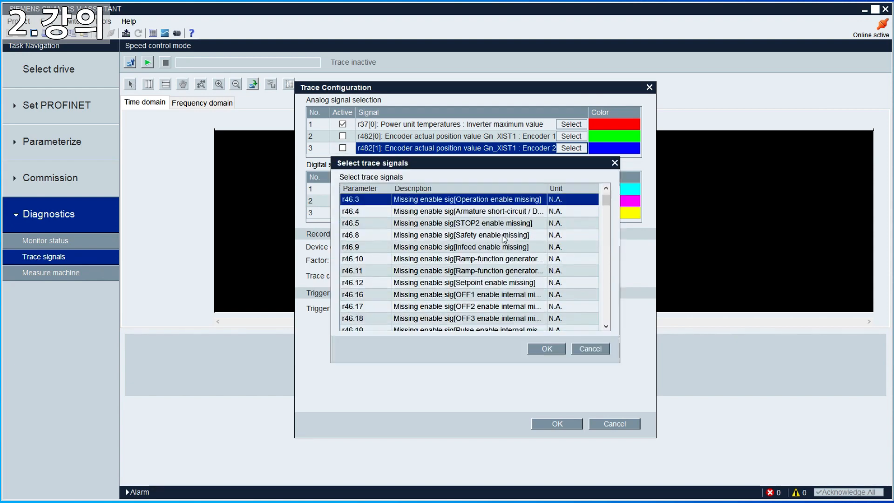
scroll(520, 205, "down", 15)
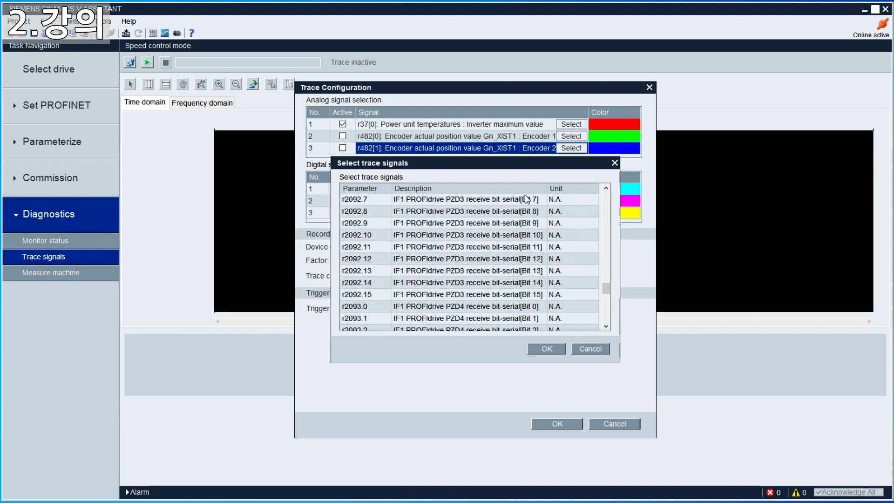
scroll(503, 274, "up", 8)
scroll(504, 268, "up", 20)
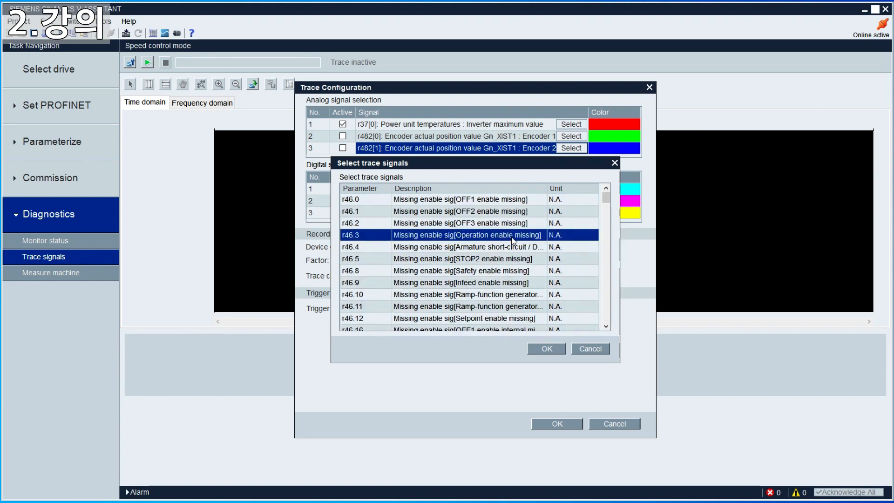
left_click(582, 348)
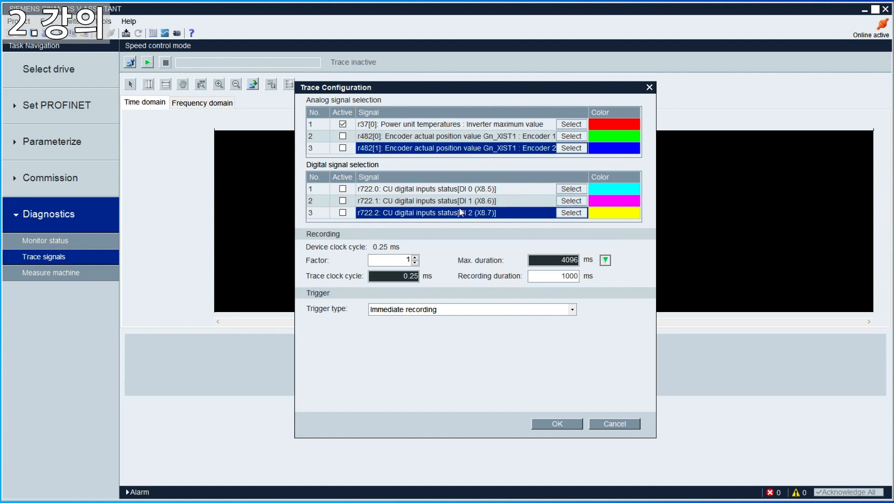
- Examine the signals selectable for the first digital channel, from missing enables to control and status words, without assigning any
left_click(571, 189)
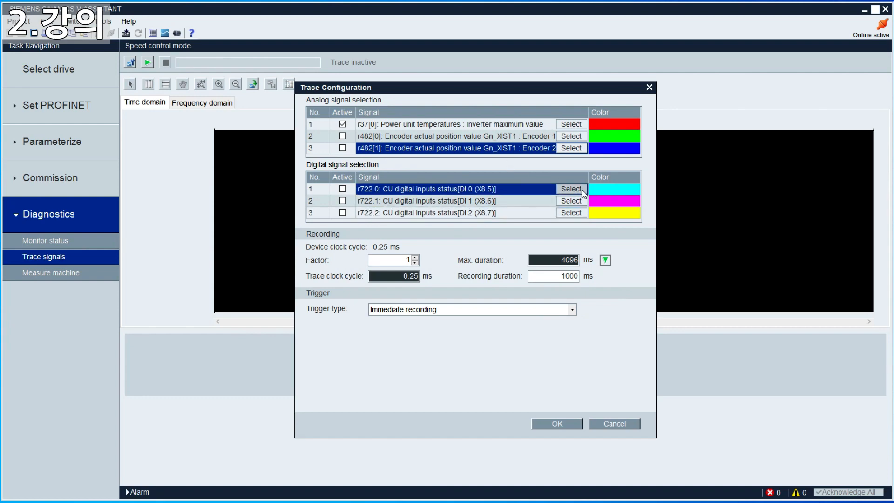
left_click(414, 267)
left_click(472, 200)
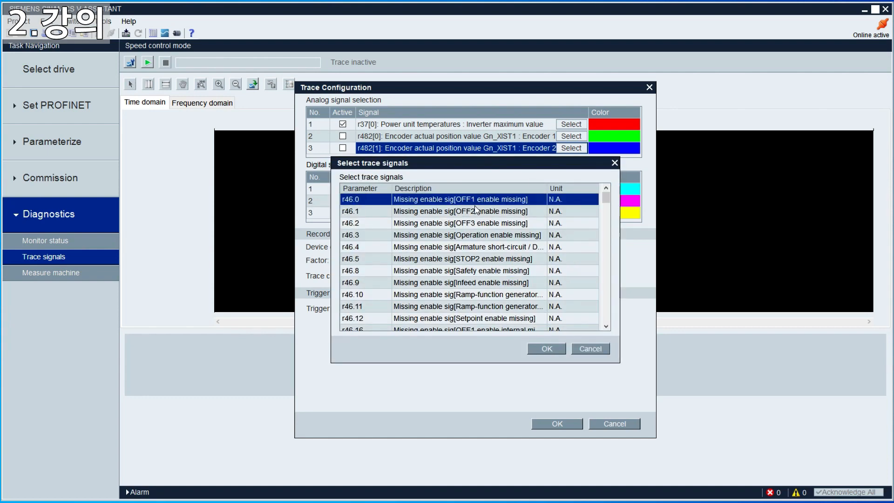
left_click(474, 211)
left_click(478, 222)
scroll(499, 256, "down", 10)
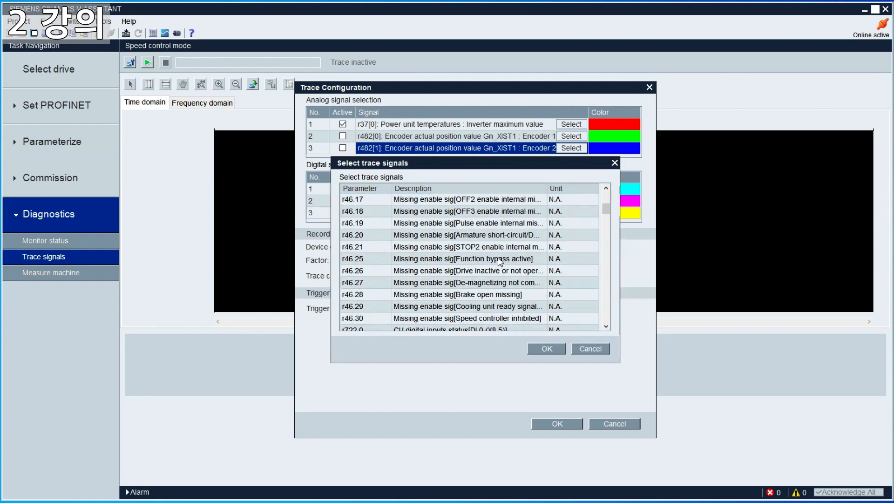
scroll(500, 248, "down", 6)
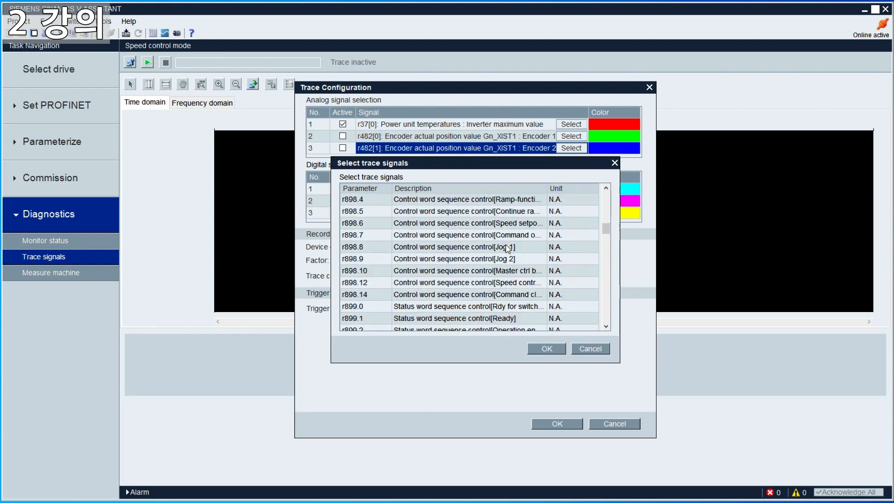
scroll(511, 254, "down", 6)
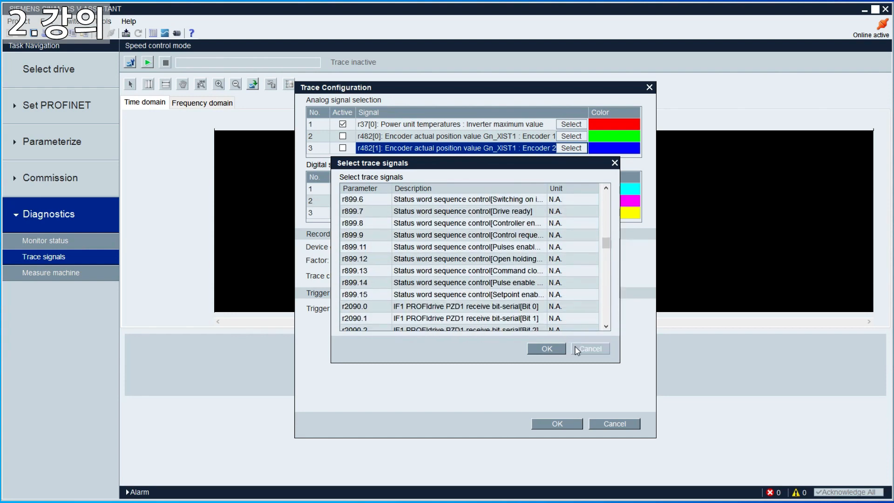
left_click(590, 348)
- Review the digital signal rows and the analog signal rows of the trace configuration once more
left_click(421, 213)
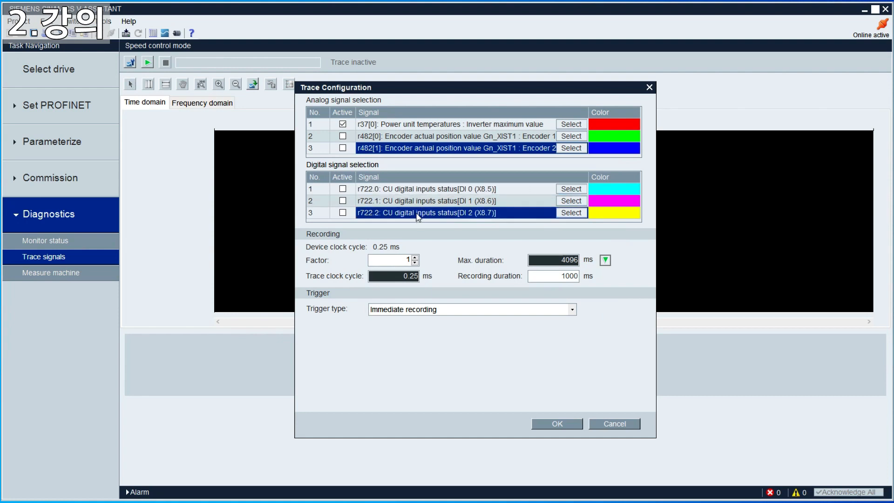
left_click(426, 200)
left_click(431, 190)
left_click(422, 213)
left_click(410, 125)
left_click(410, 136)
left_click(410, 148)
left_click(409, 125)
left_click(411, 138)
left_click(411, 148)
left_click(421, 123)
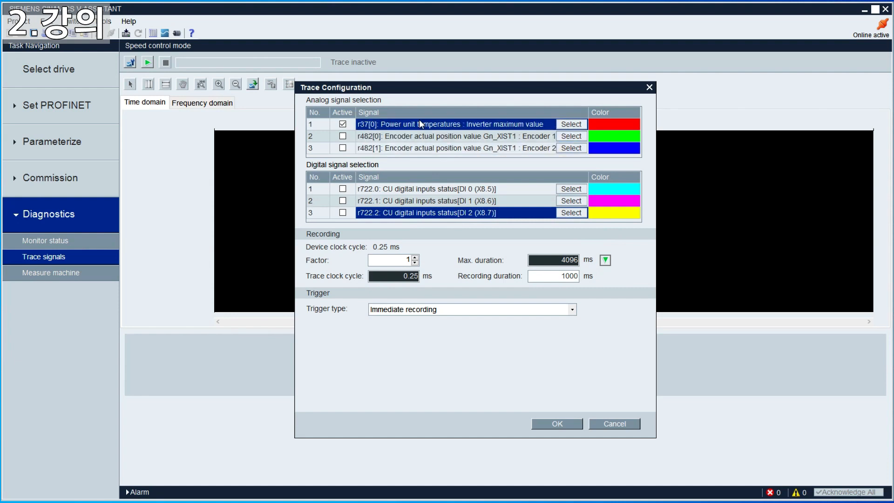
- Assign r63 Actual speed smoothed to the first analog trace signal
left_click(576, 124)
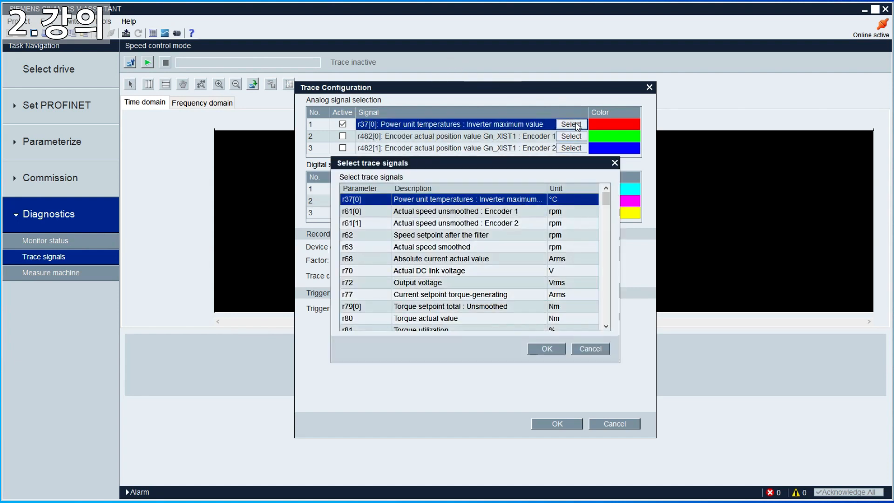
left_click(515, 213)
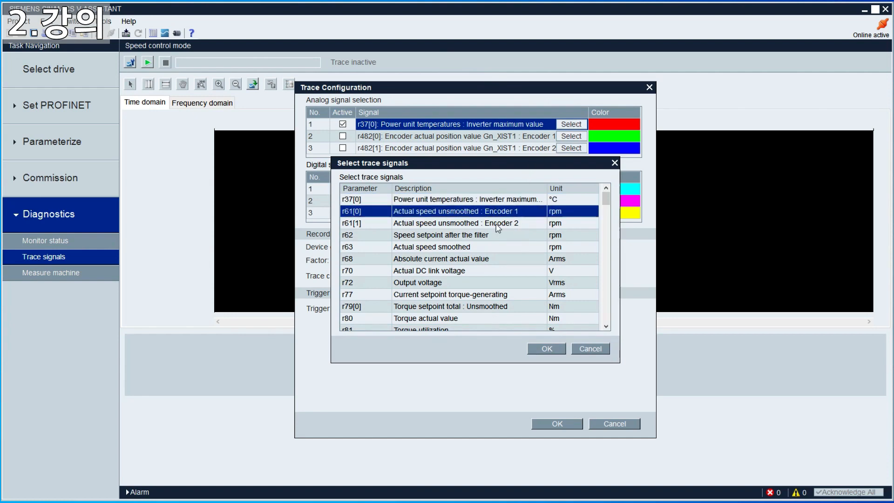
left_click(442, 201)
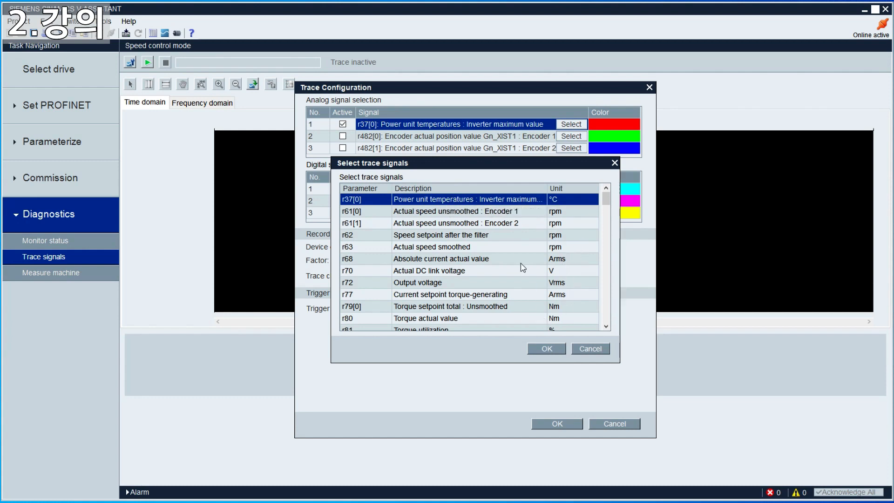
left_click(445, 212)
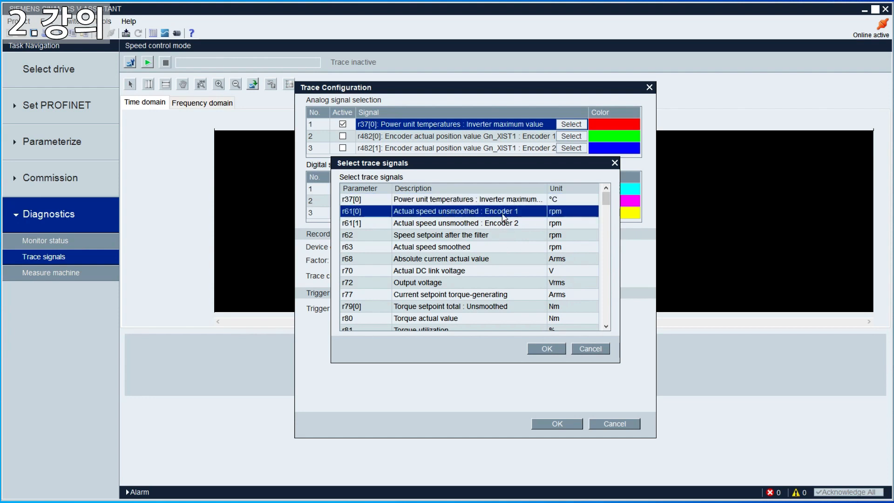
left_click(529, 226)
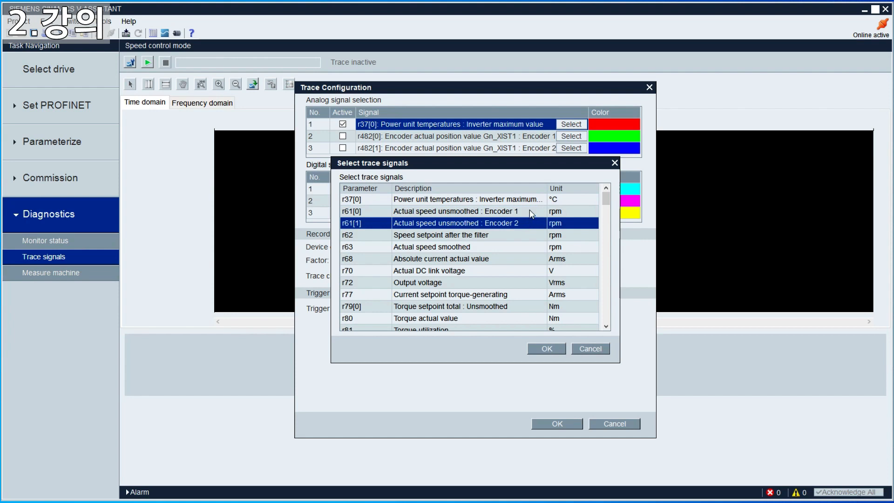
left_click(532, 212)
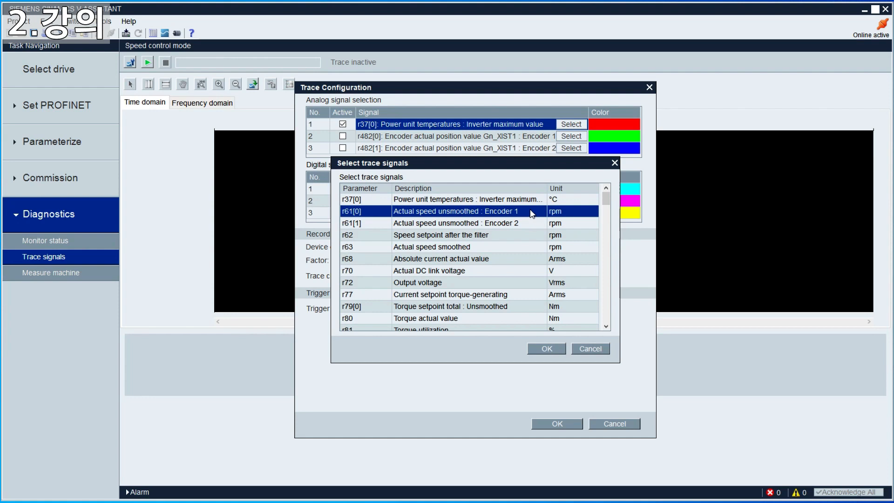
left_click(522, 236)
left_click(524, 248)
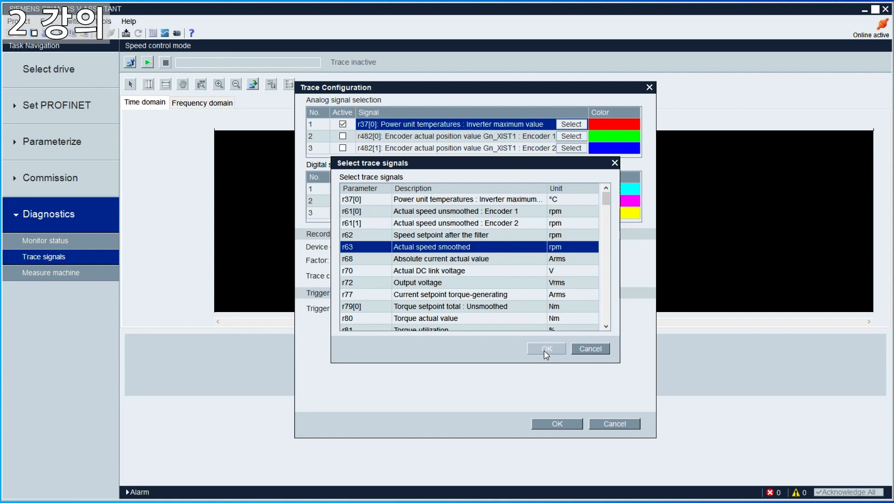
left_click(525, 212)
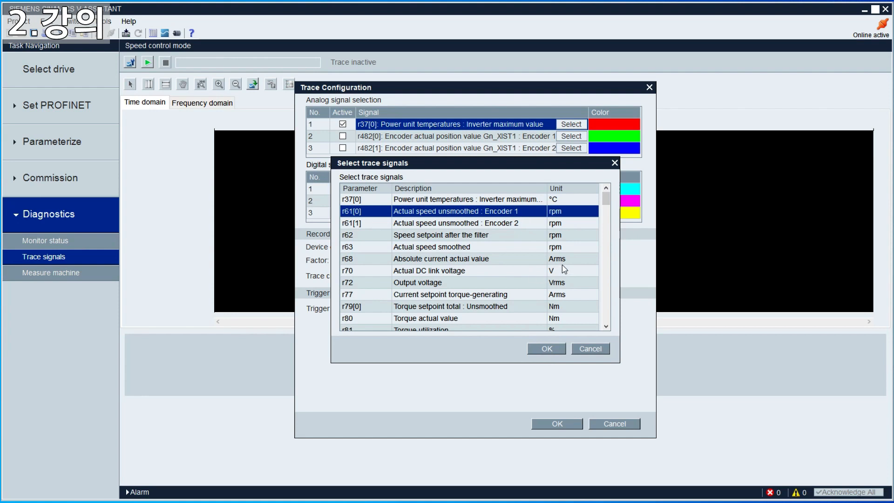
left_click(487, 248)
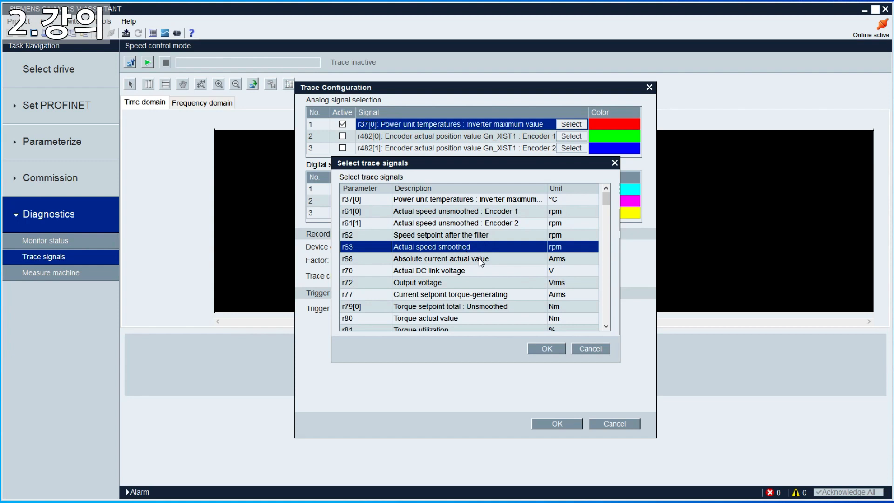
left_click(547, 355)
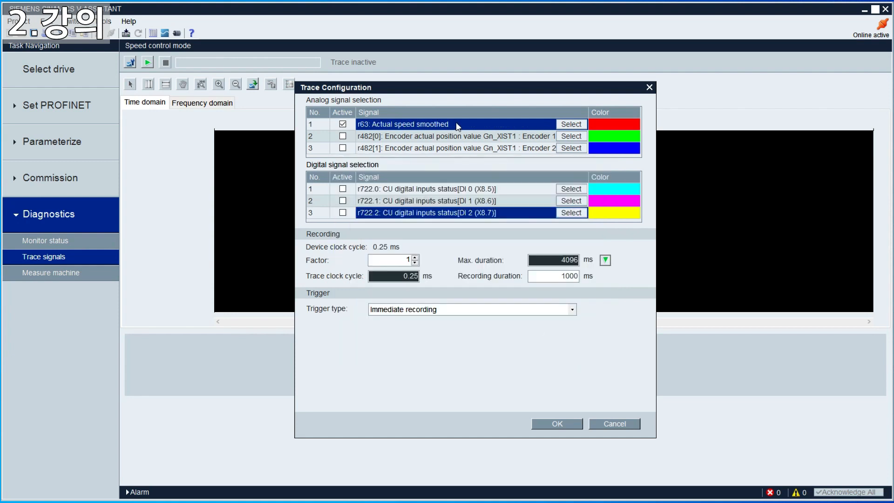
- Assign r81 Torque utilization to the second analog trace signal
left_click(480, 136)
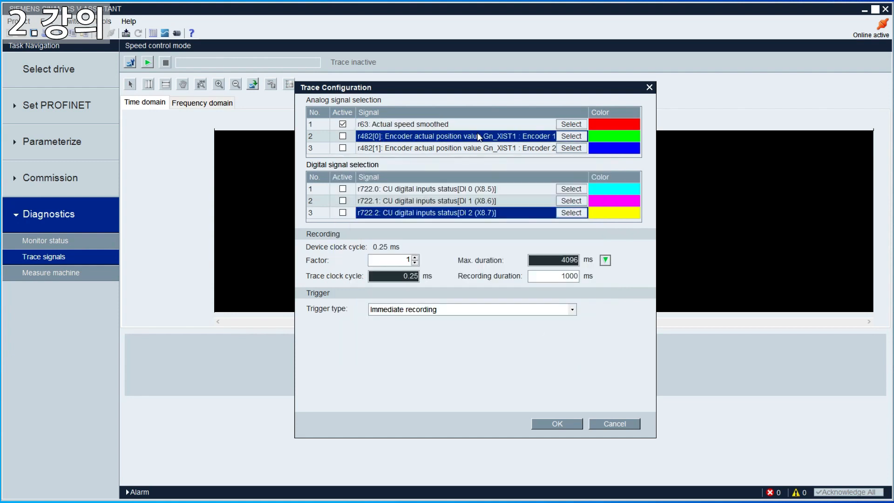
left_click(573, 137)
left_click(470, 247)
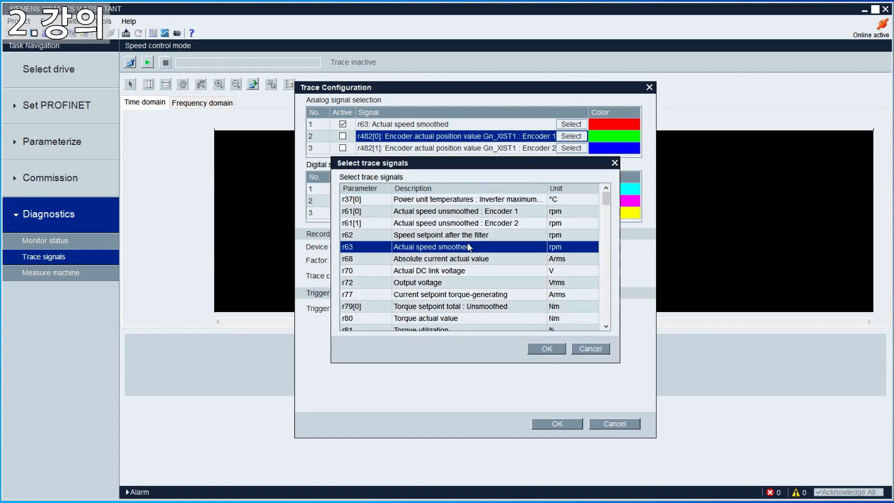
left_click(499, 259)
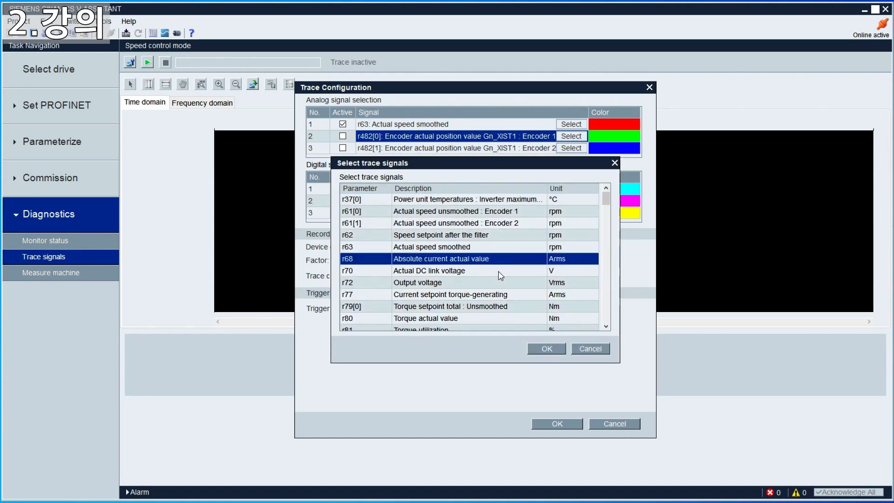
left_click(498, 272)
left_click(495, 286)
scroll(497, 288, "down", 1)
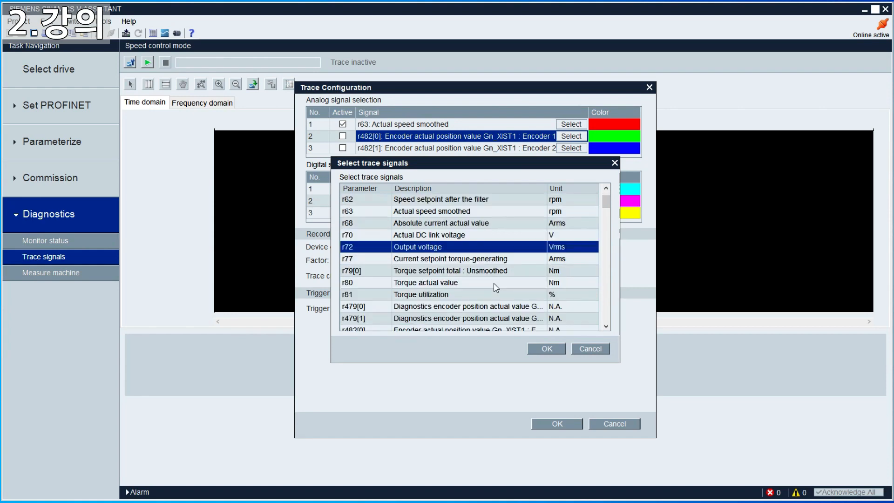
left_click(521, 265)
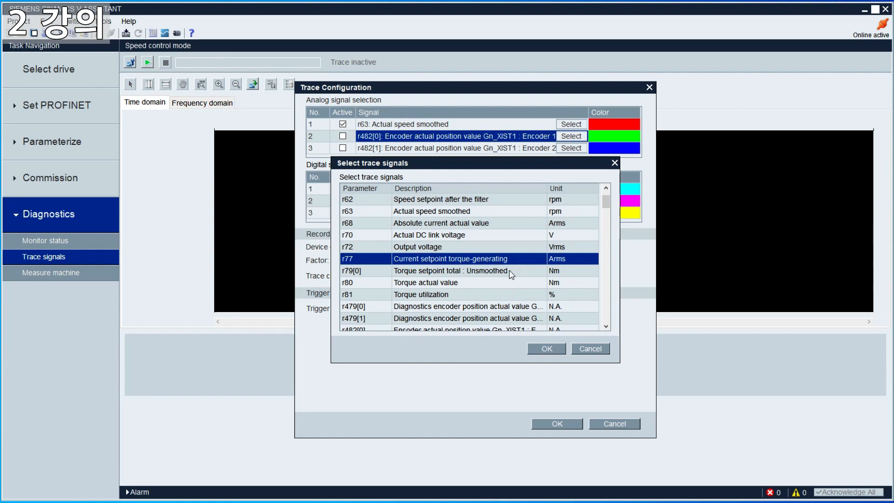
left_click(511, 272)
left_click(481, 297)
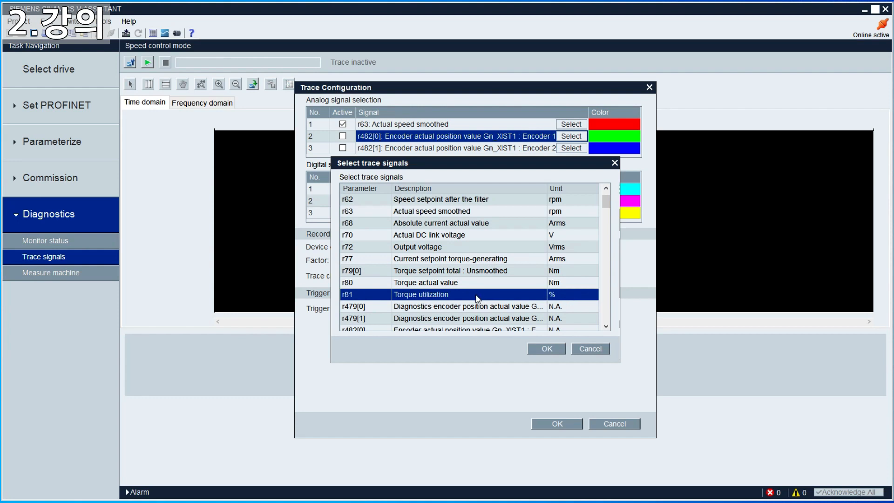
left_click(546, 349)
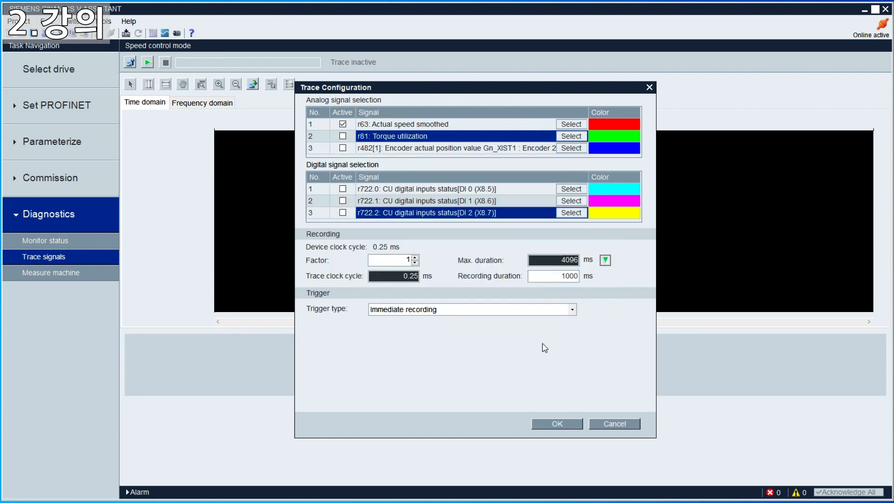
- Activate the second analog signal for the trace and change its curve color to blue
left_click(477, 147)
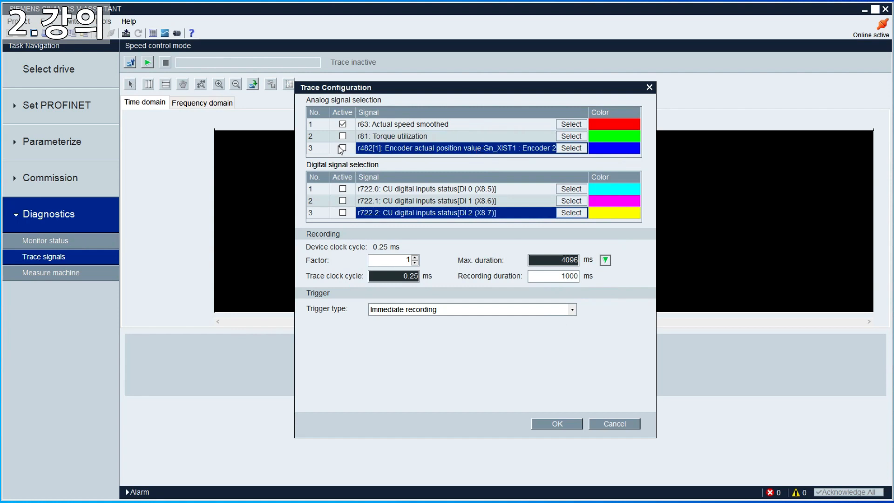
left_click(342, 136)
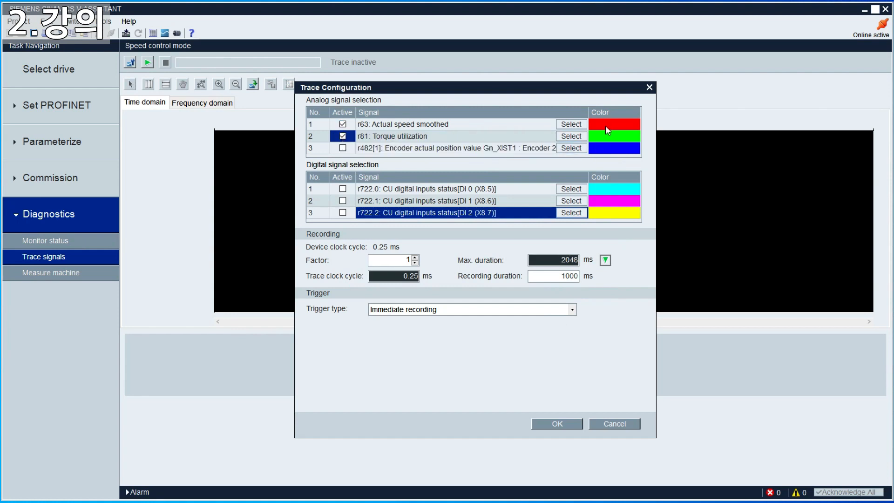
left_click(601, 137)
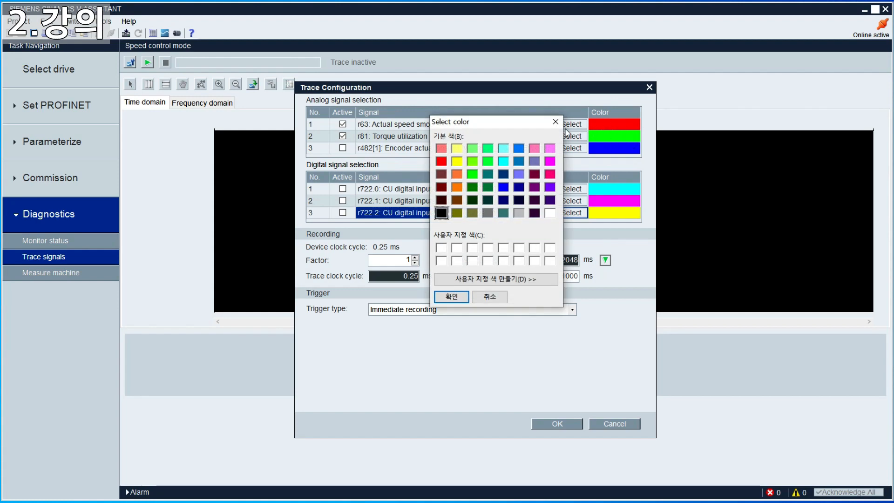
left_click(503, 187)
left_click(451, 296)
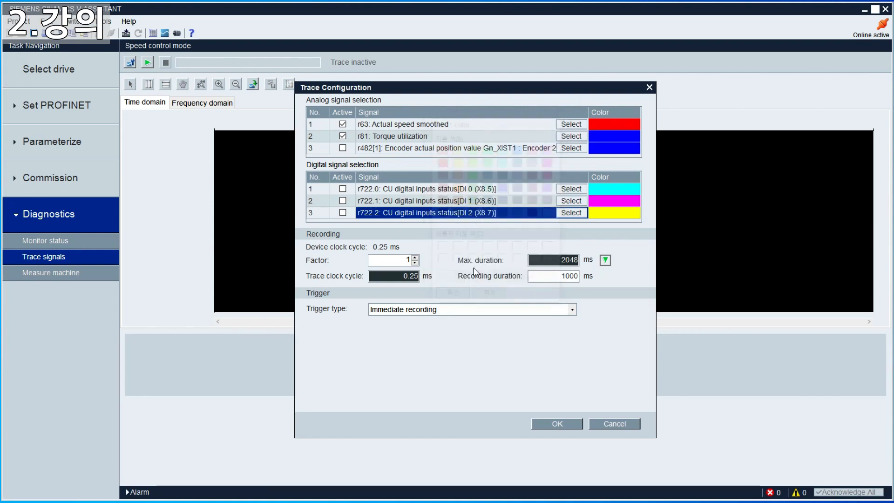
- Assign r61[0] Actual speed unsmoothed : Encoder 1 to the third analog trace signal and activate it
left_click(575, 150)
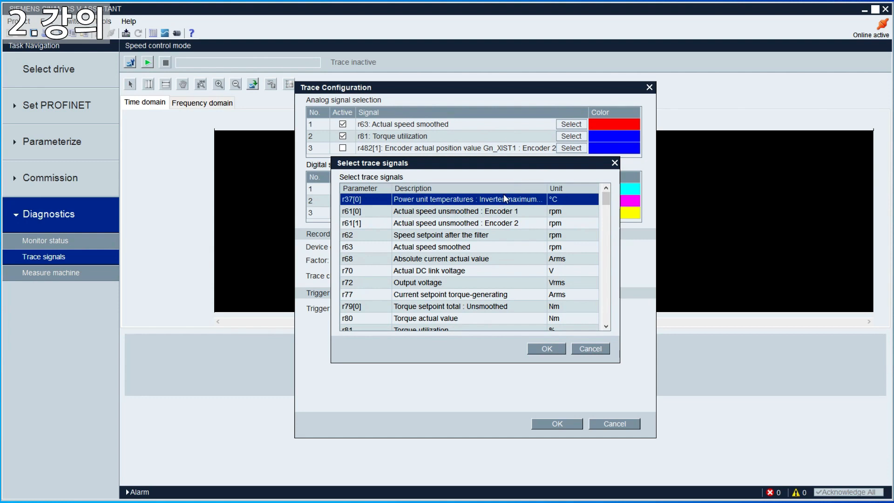
left_click(473, 271)
scroll(474, 275, "down", 1)
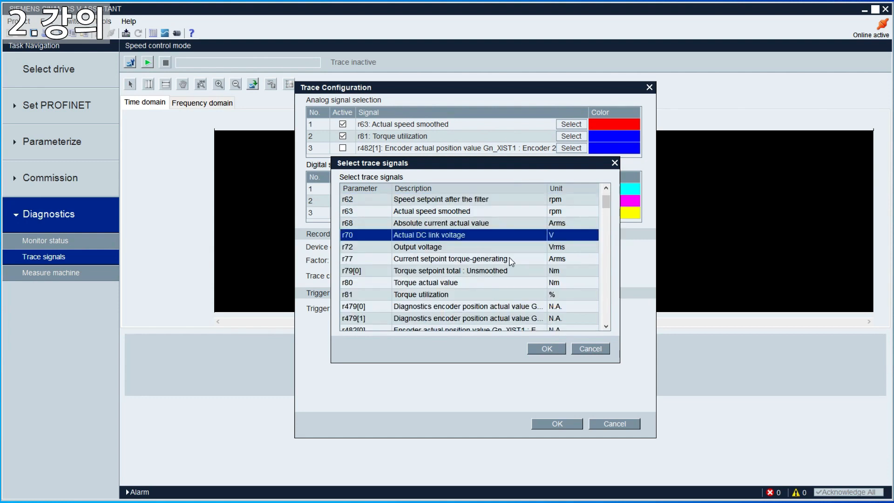
mouse_move(607, 201)
left_mouse_down()
mouse_move(617, 218)
mouse_move(618, 335)
mouse_move(620, 191)
left_mouse_up()
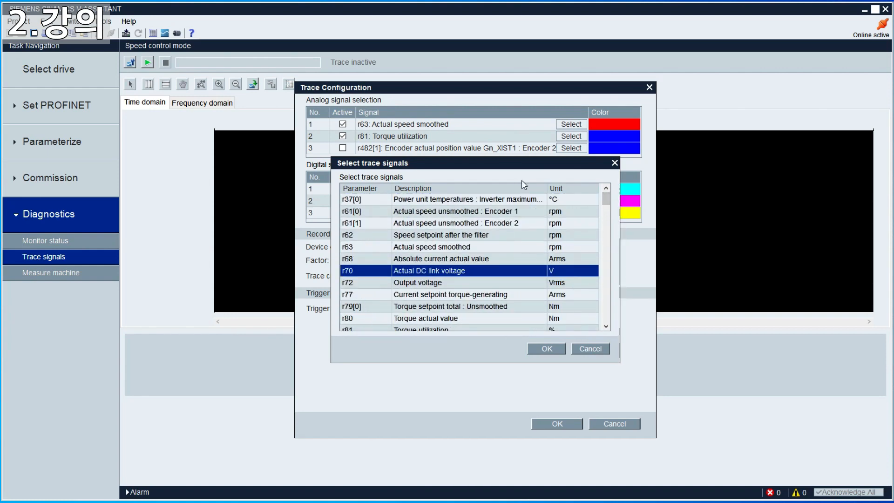
left_click(508, 214)
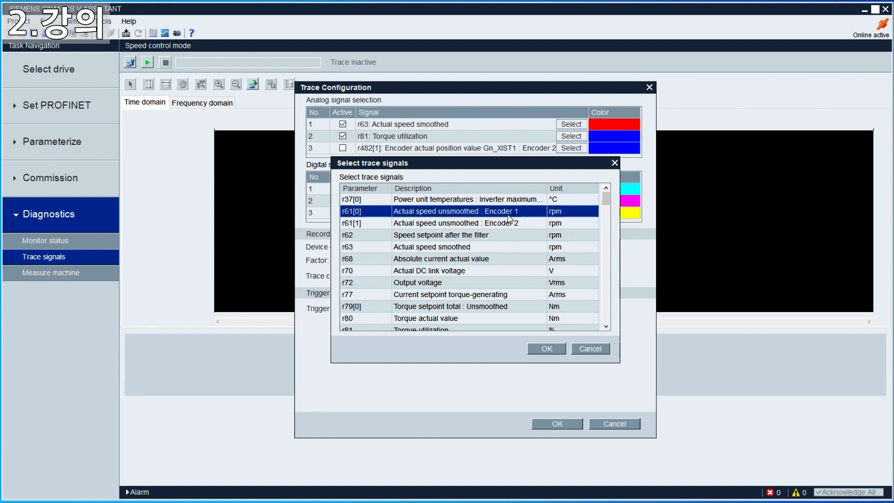
left_click(548, 352)
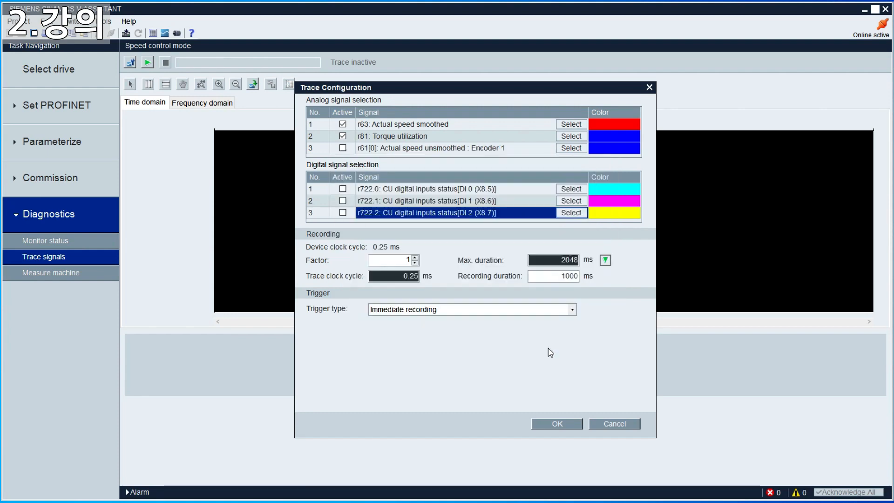
left_click(343, 148)
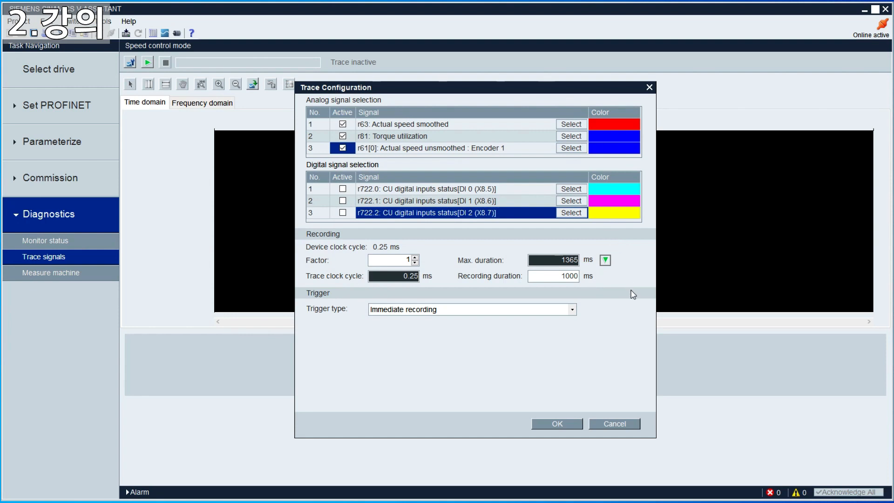
- Set the recording duration to the 1365 ms maximum and review the three analog signals
left_click(610, 264)
left_click(393, 125)
left_click(392, 136)
left_click(392, 145)
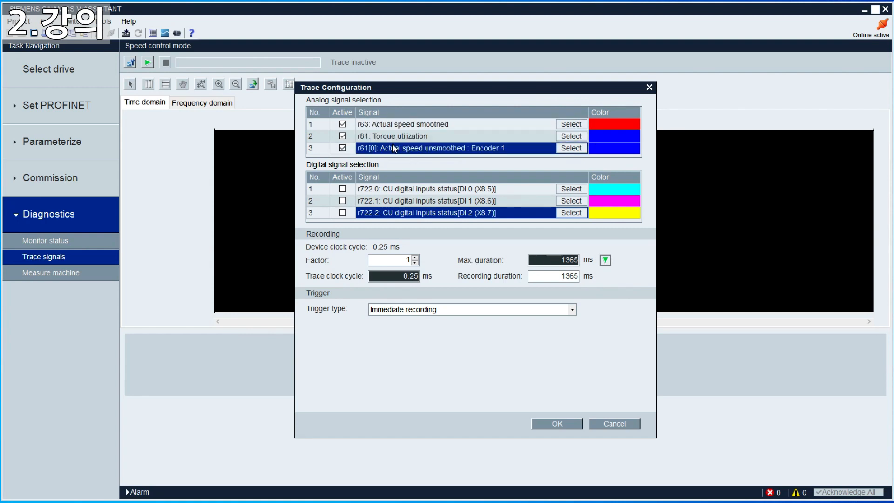
- Change the third analog signal's curve color to orange
left_click(618, 151)
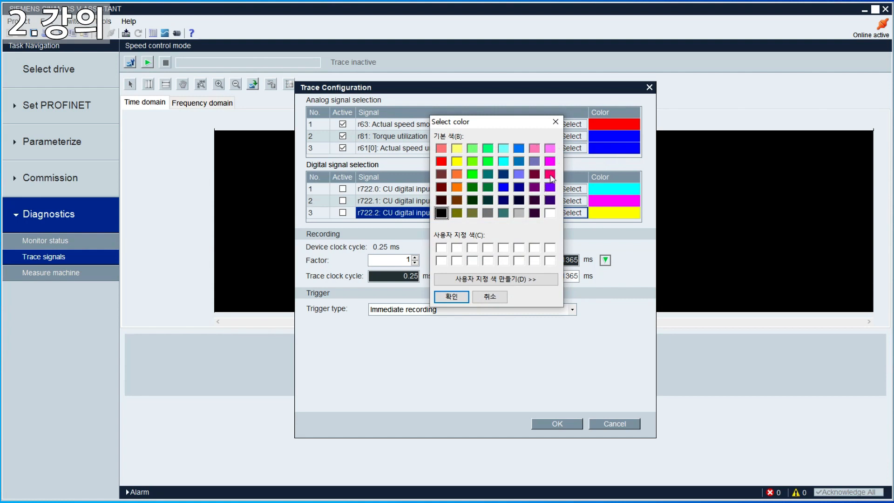
left_click(460, 177)
left_click(451, 297)
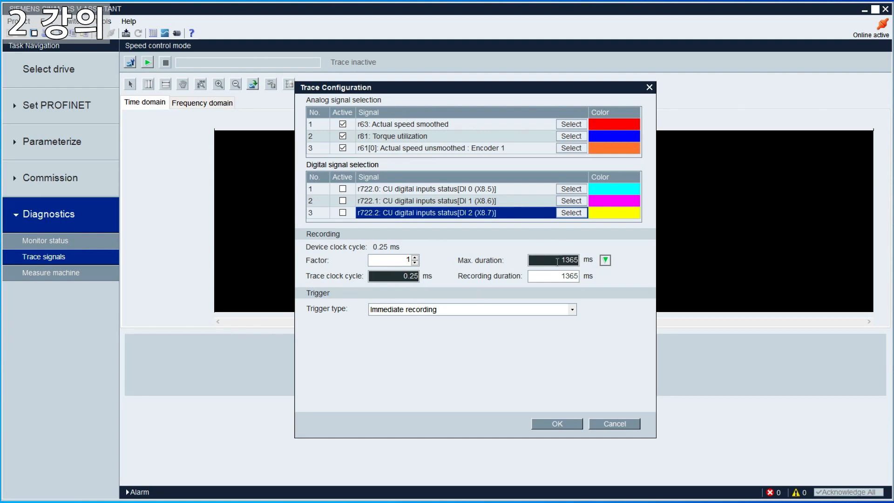
- Try raising the recording factor by several increments and lowering it again
left_click_drag(557, 262, 578, 260)
left_click(389, 259)
left_click(416, 258)
left_click(416, 258)
left_click(415, 258)
left_click(416, 257)
left_click(416, 257)
left_click(416, 262)
left_click(415, 262)
left_click(415, 263)
left_click(415, 263)
left_click(416, 263)
- Set the recording factor to 10
left_click(415, 257)
left_click_drag(406, 260, 439, 261)
left_click(415, 257)
left_click(415, 258)
left_click(414, 257)
left_click(415, 258)
left_click(415, 257)
left_click(415, 258)
left_click(415, 258)
left_click(415, 257)
- Set the recording duration to 13000 ms and choose Immediate recording as the trigger type
left_click_drag(556, 260, 560, 260)
left_click_drag(554, 277, 604, 275)
type("13000")
left_click(414, 311)
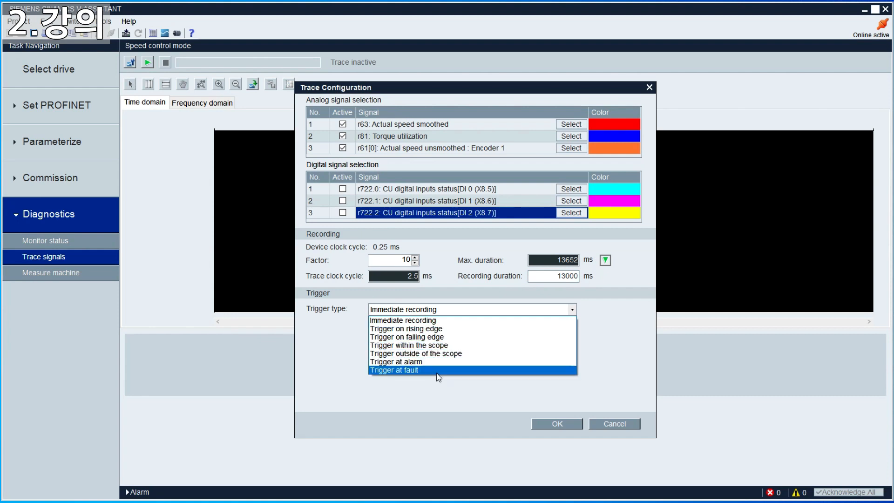
left_click(454, 322)
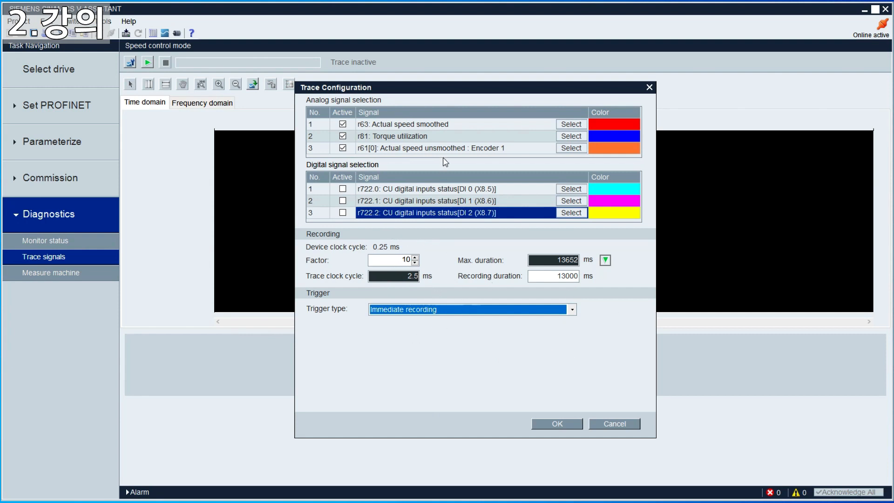
- Accept the trace configuration and start recording the trace
left_click(547, 426)
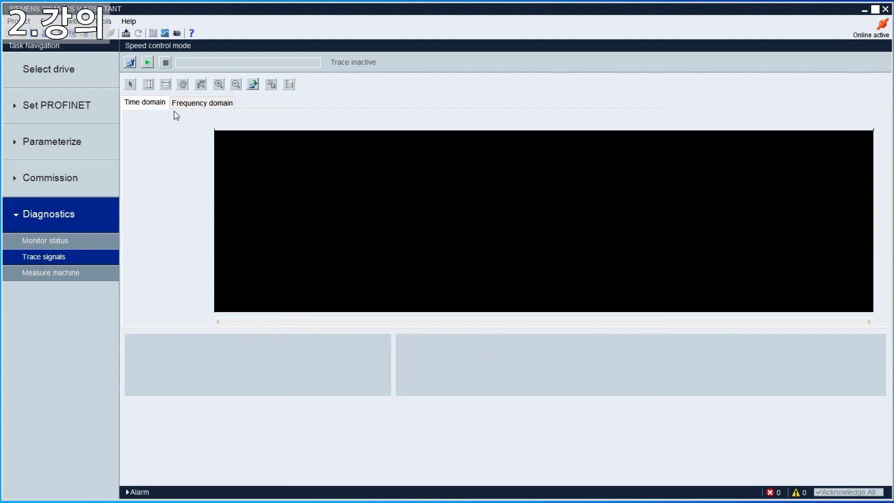
left_click(147, 63)
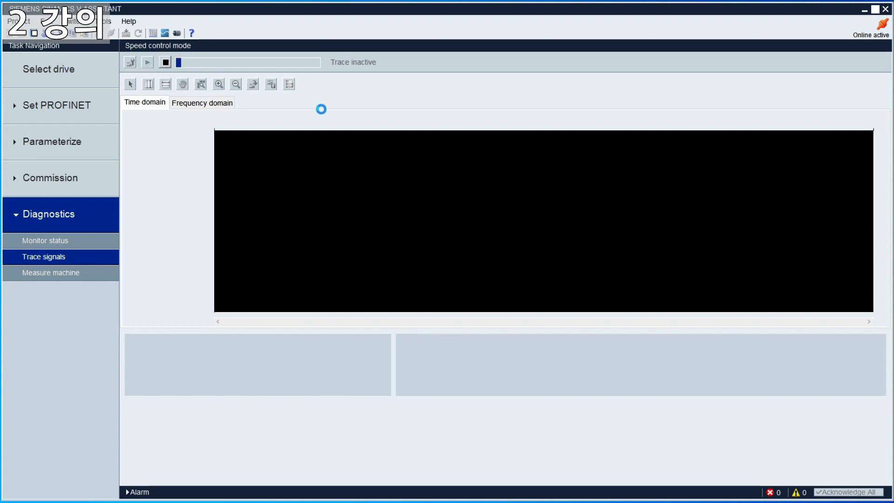